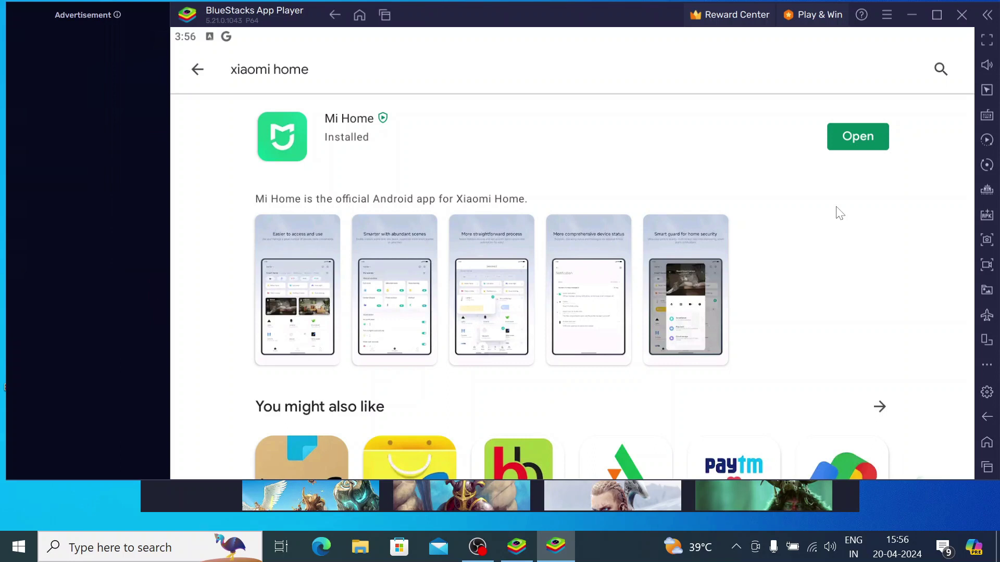
Launch Mi Home, accept the user agreement, and join the User Experience Program
left_click(841, 143)
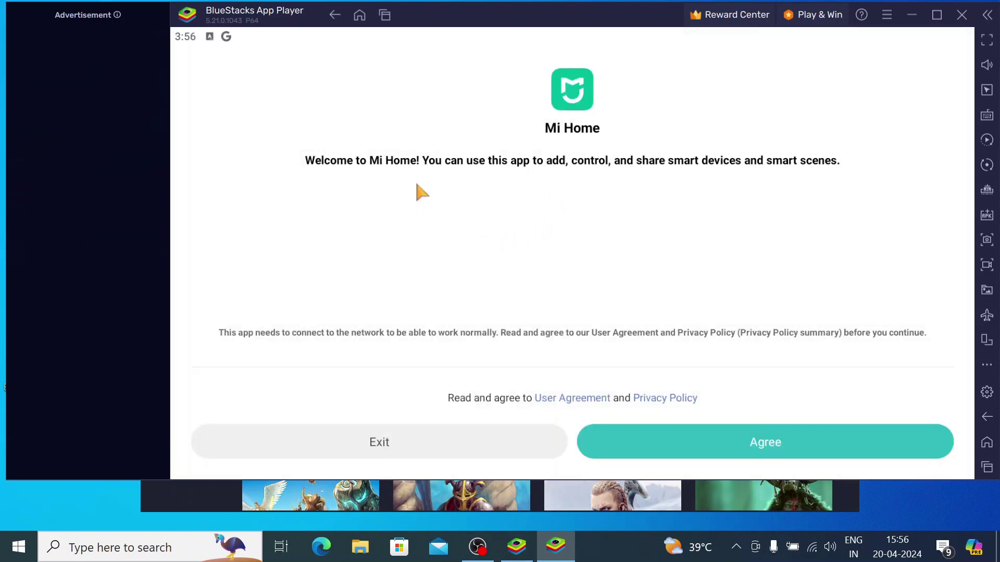
left_click(728, 443)
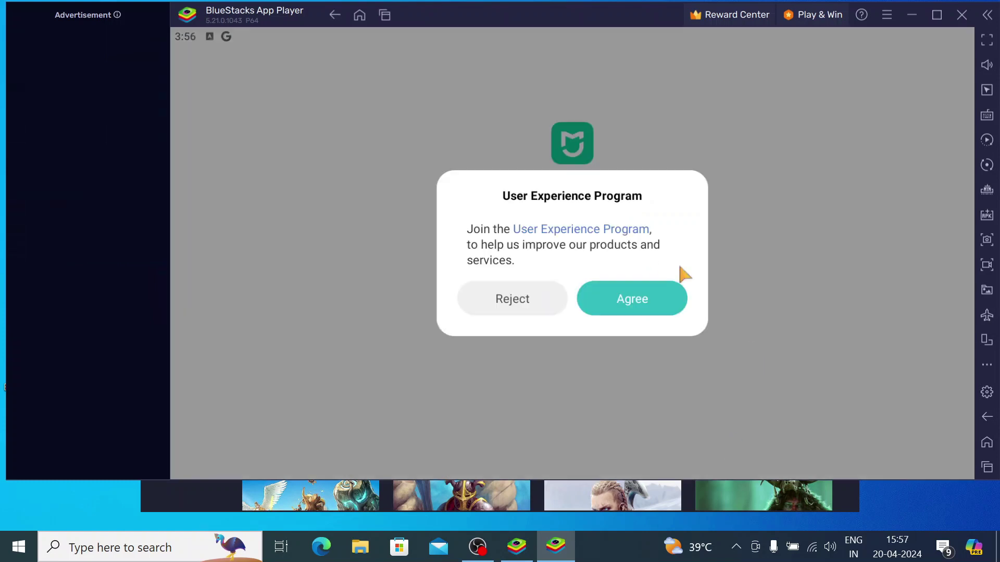
left_click(632, 303)
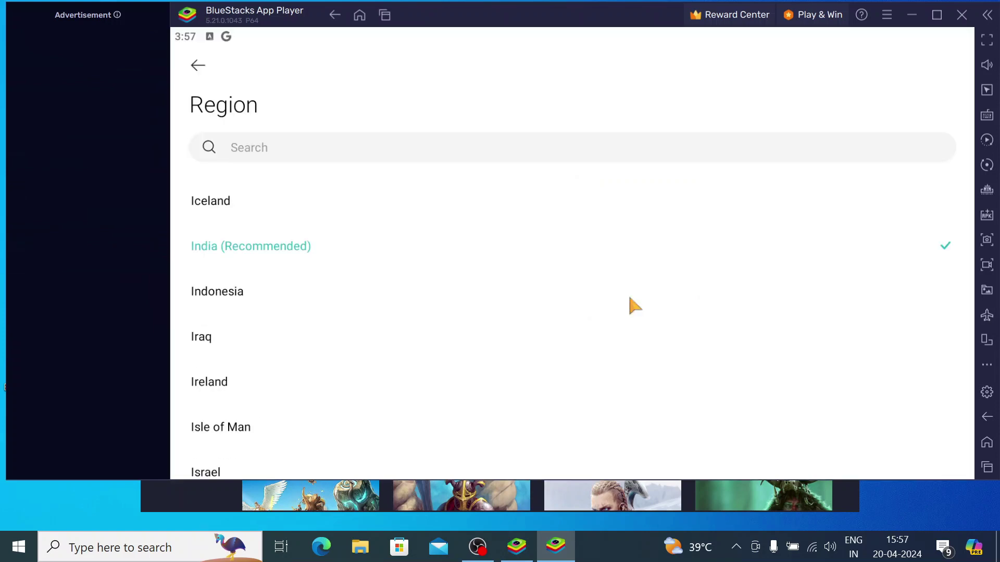
Search the region list for 'india' and select India (Recommended)
left_click(340, 140)
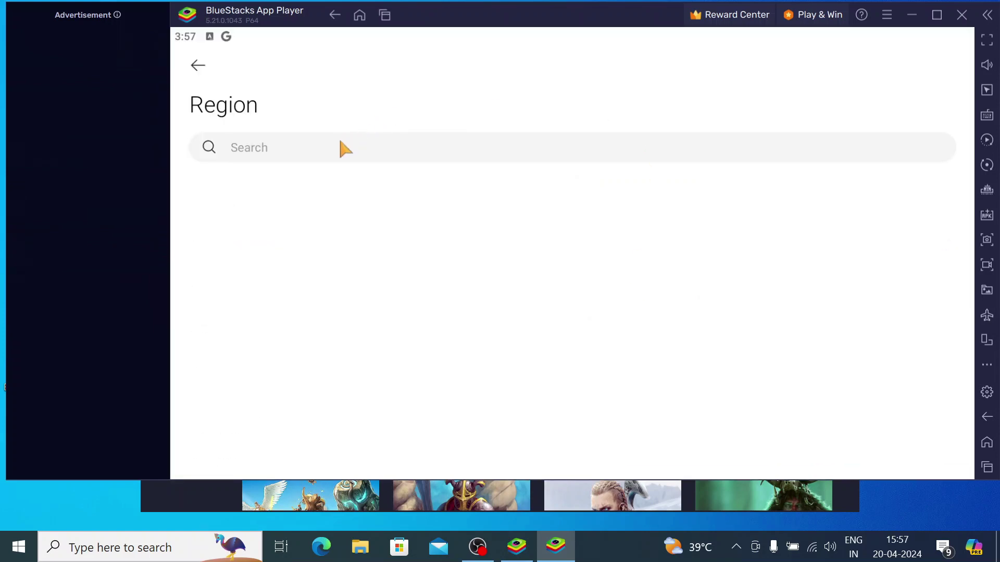
type("ind")
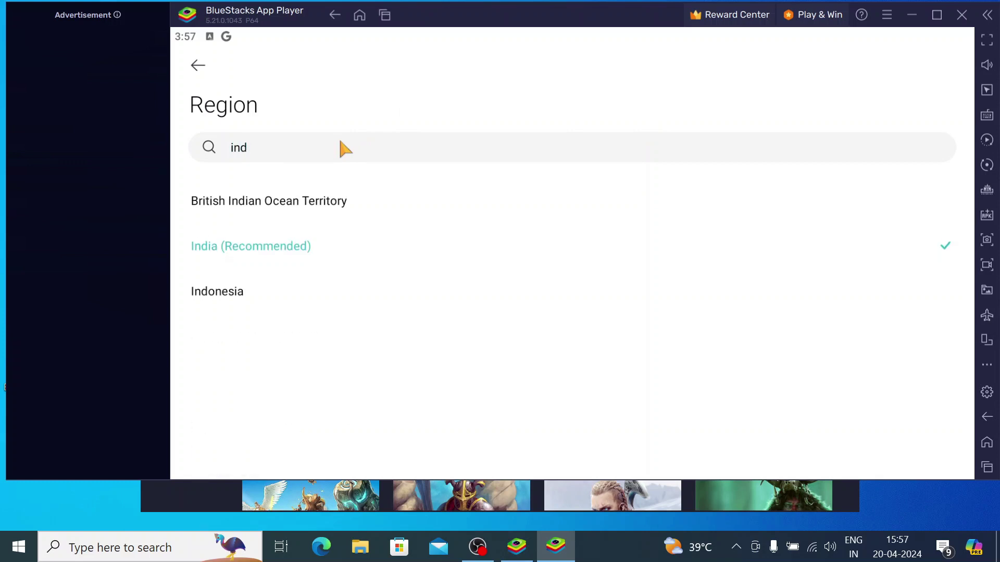
type("ia")
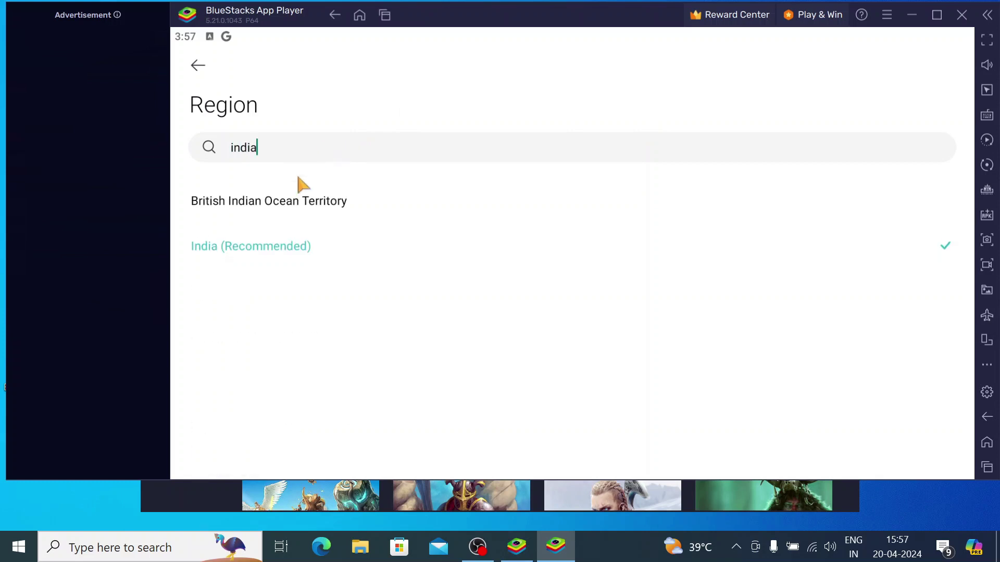
left_click(289, 251)
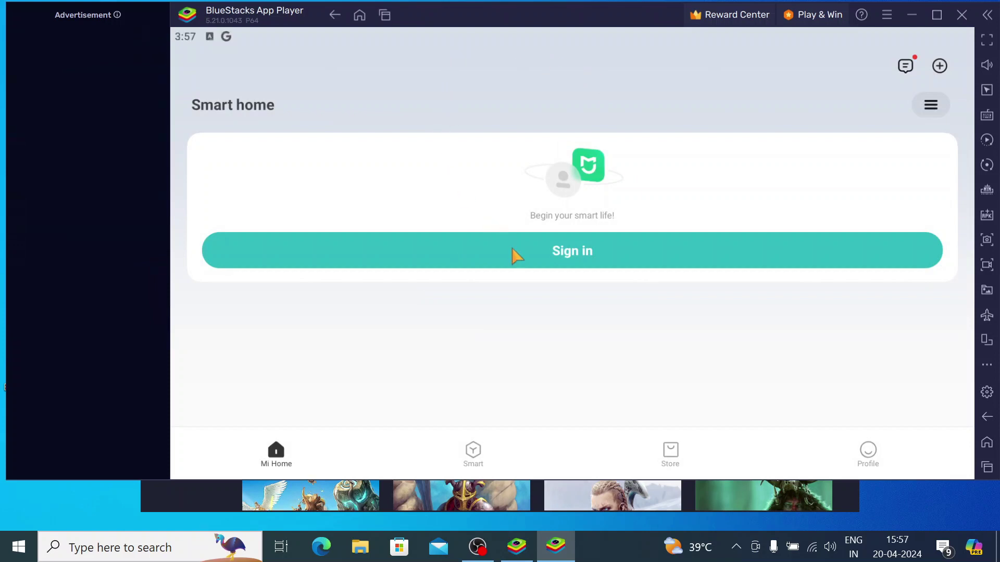
Start the Xiaomi account sign-in and enter the account phone number
left_click(518, 271)
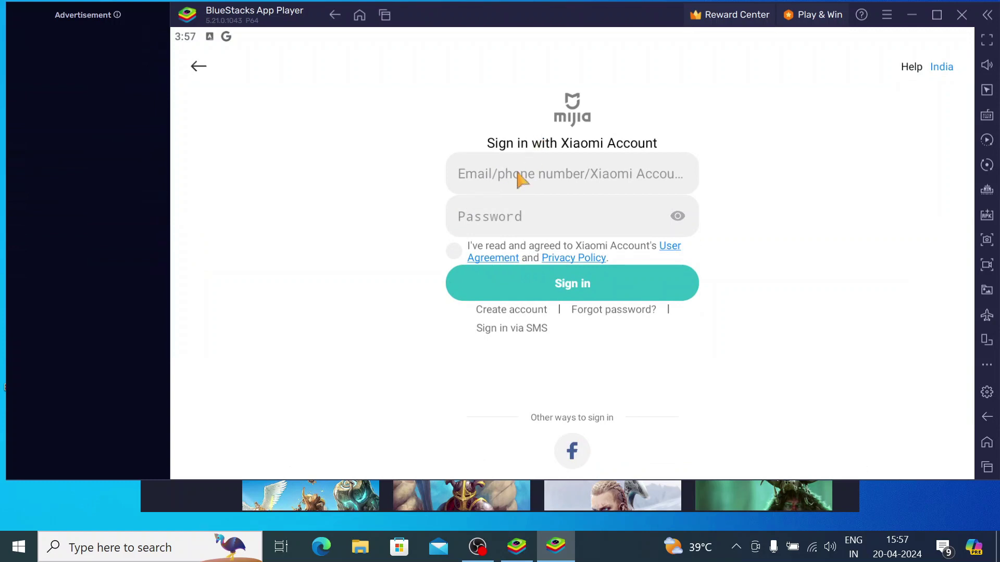
left_click(488, 178)
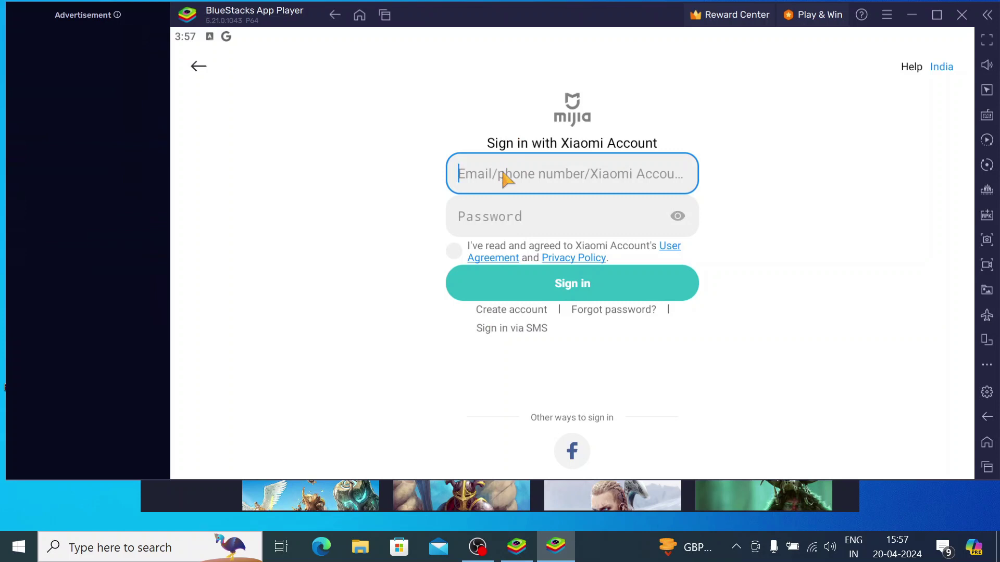
type("9")
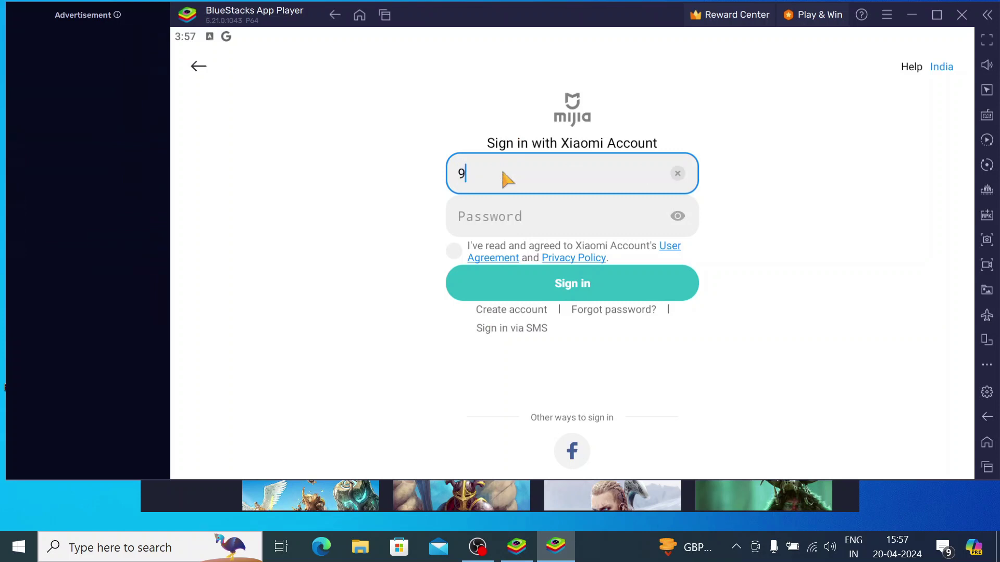
type("834567890")
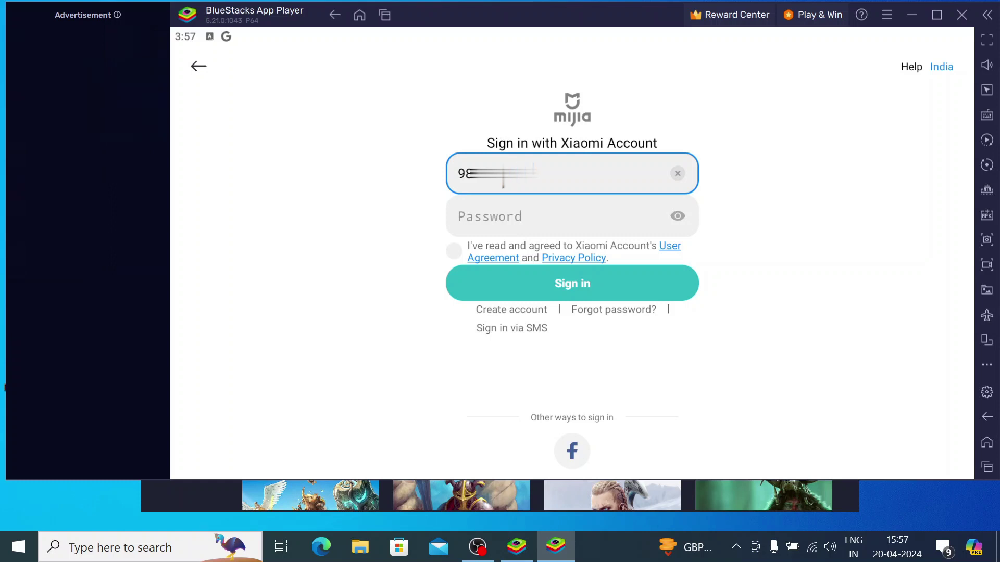
key("Tab")
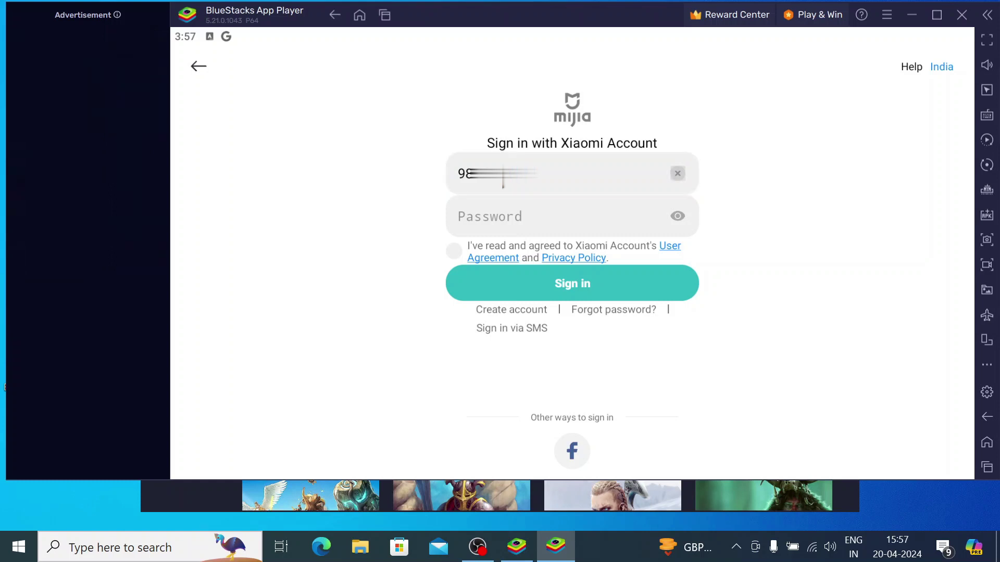
Enter the account password, accept the Xiaomi account terms, and submit the sign-in
left_click(497, 211)
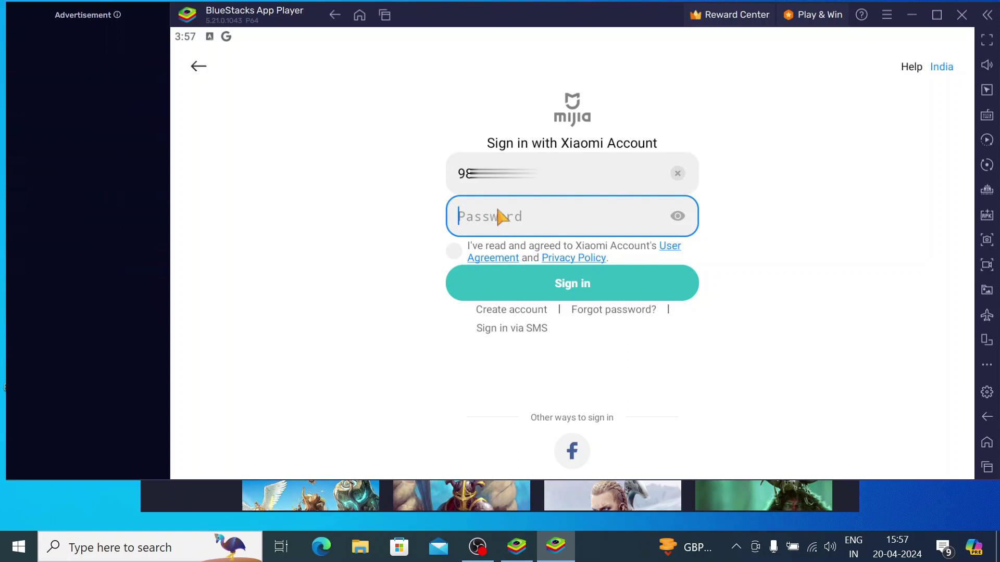
type("•••••")
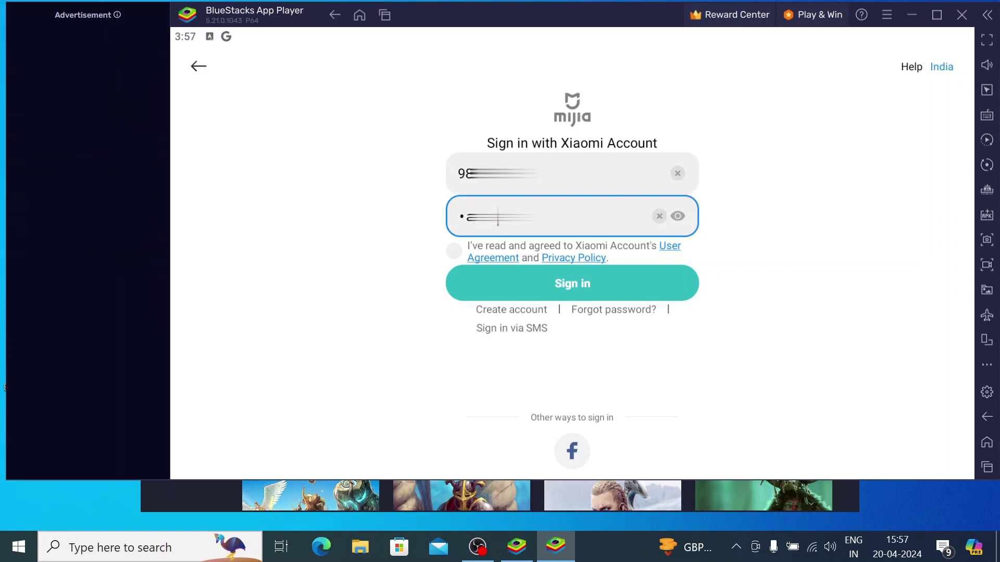
type("•••")
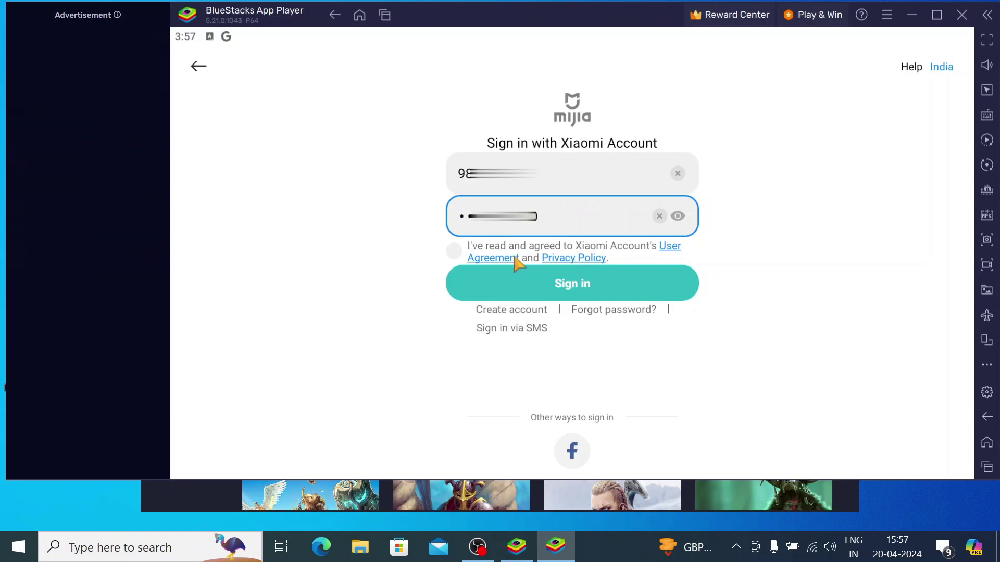
left_click(451, 251)
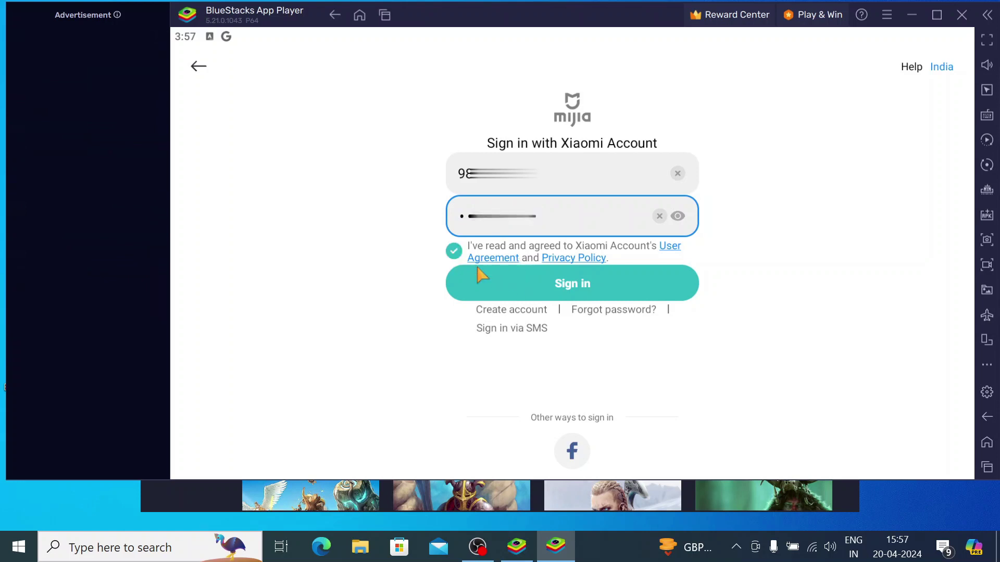
left_click(532, 285)
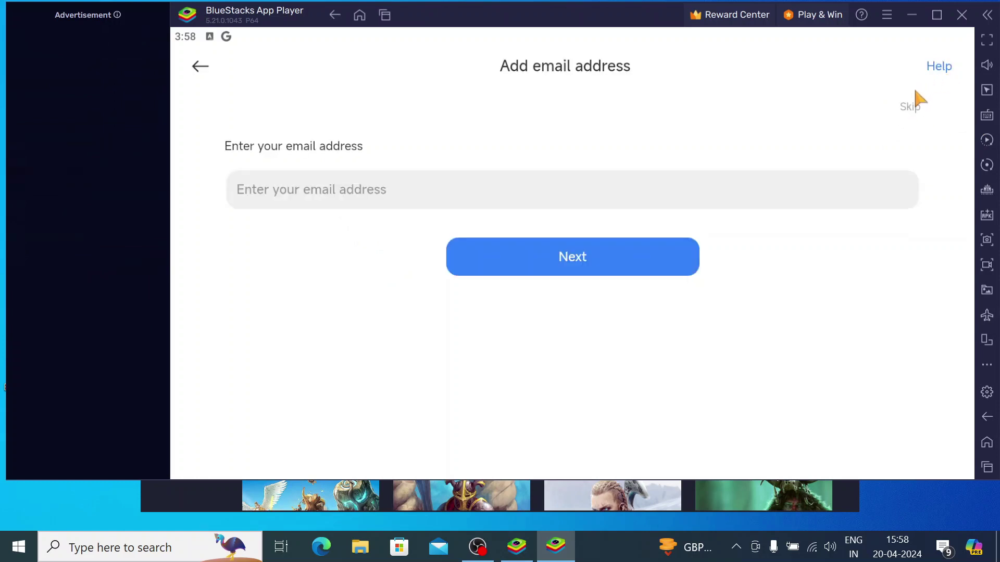
Skip adding an email address and allow Mi Home to use location
left_click(904, 110)
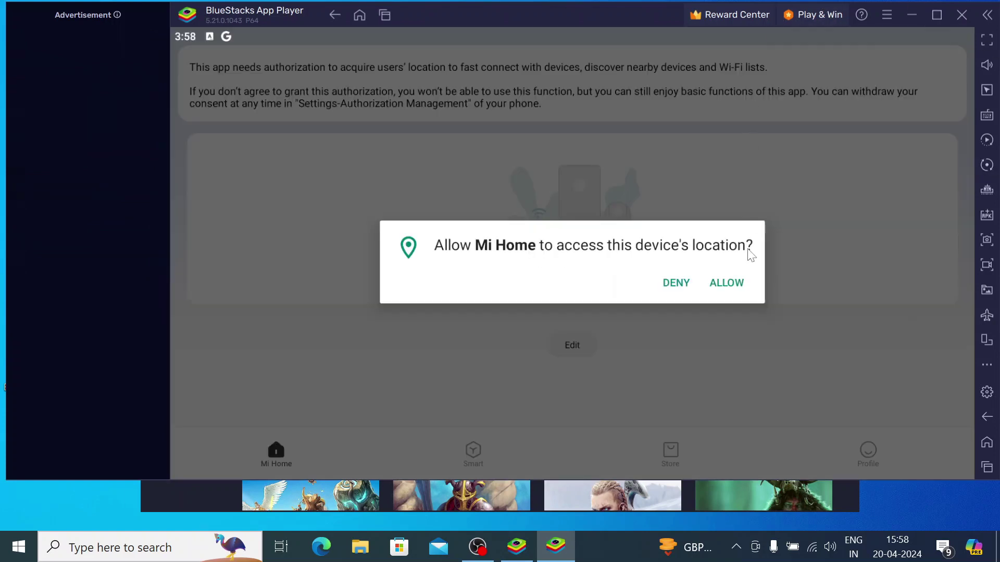
left_click(741, 288)
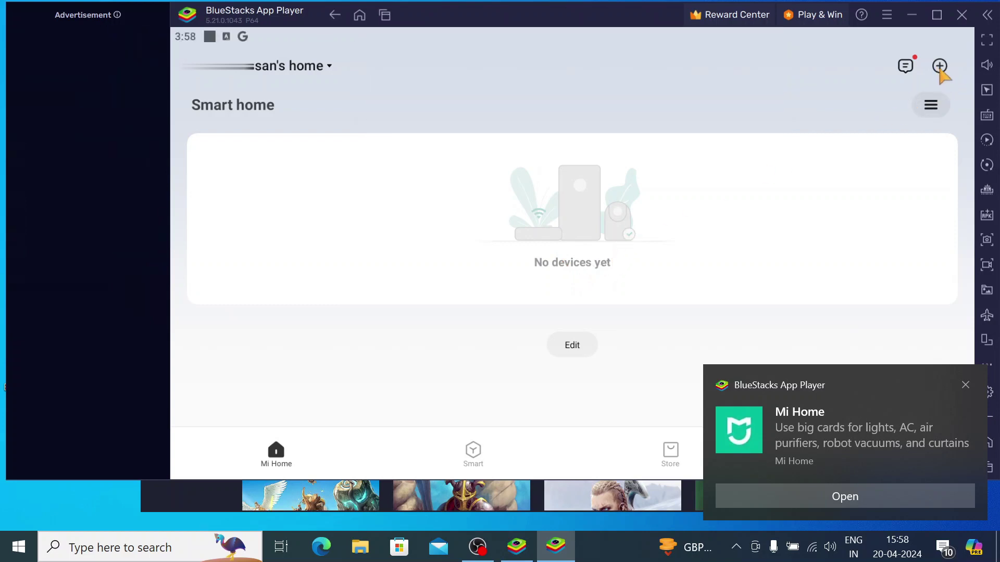
Choose Add a device from the + menu, closing the Bluetooth prompt and the notification
left_click(940, 68)
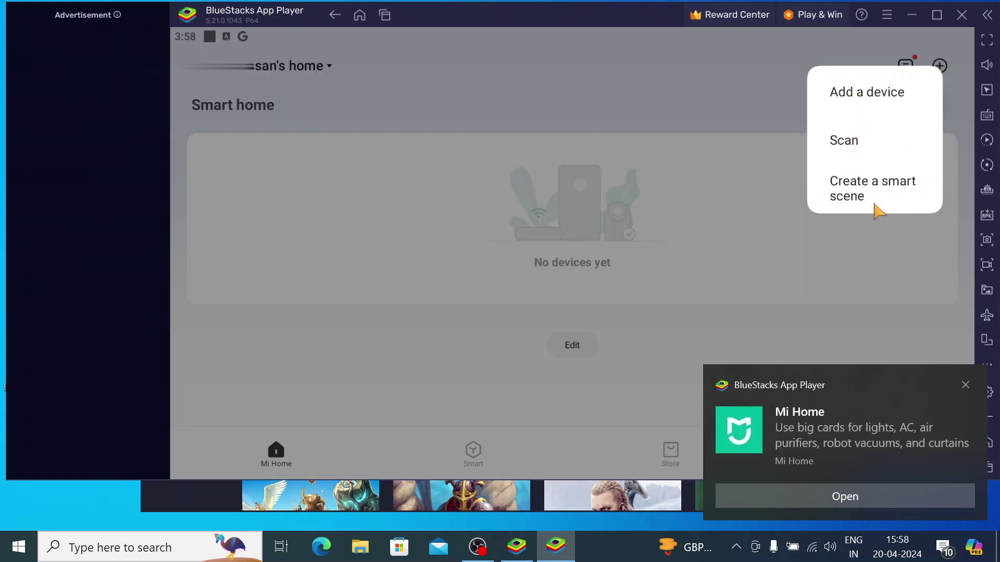
left_click(860, 99)
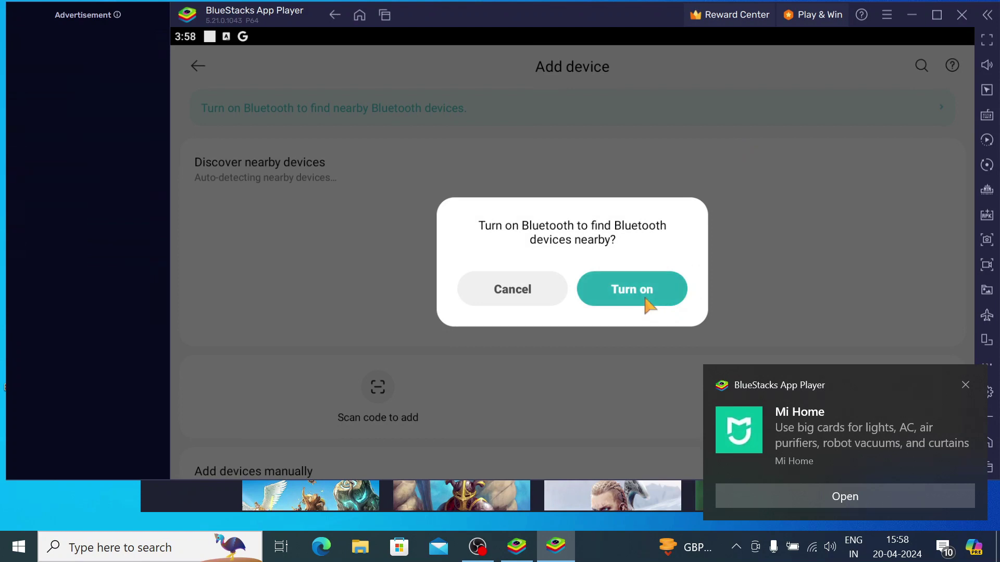
left_click(645, 296)
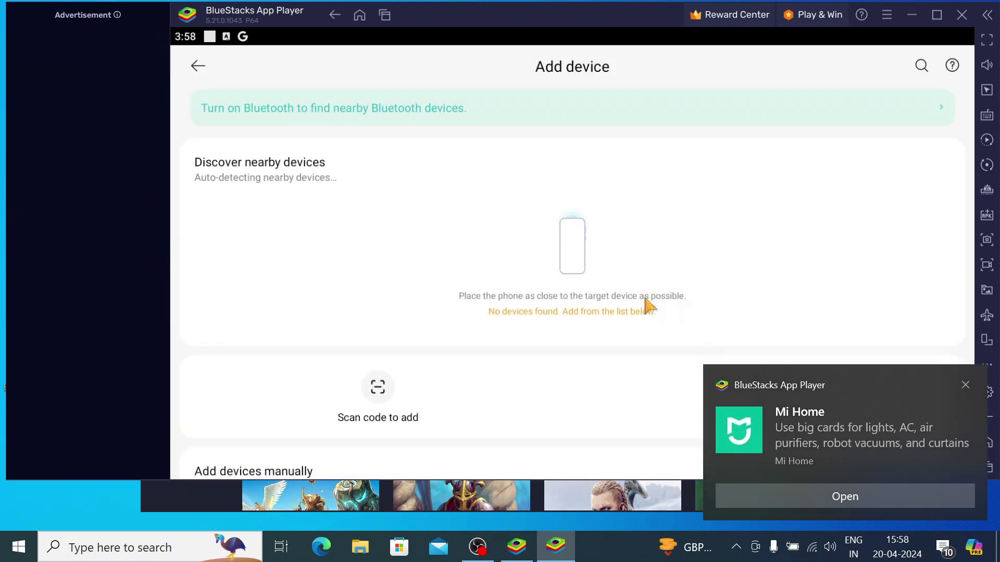
left_click(965, 384)
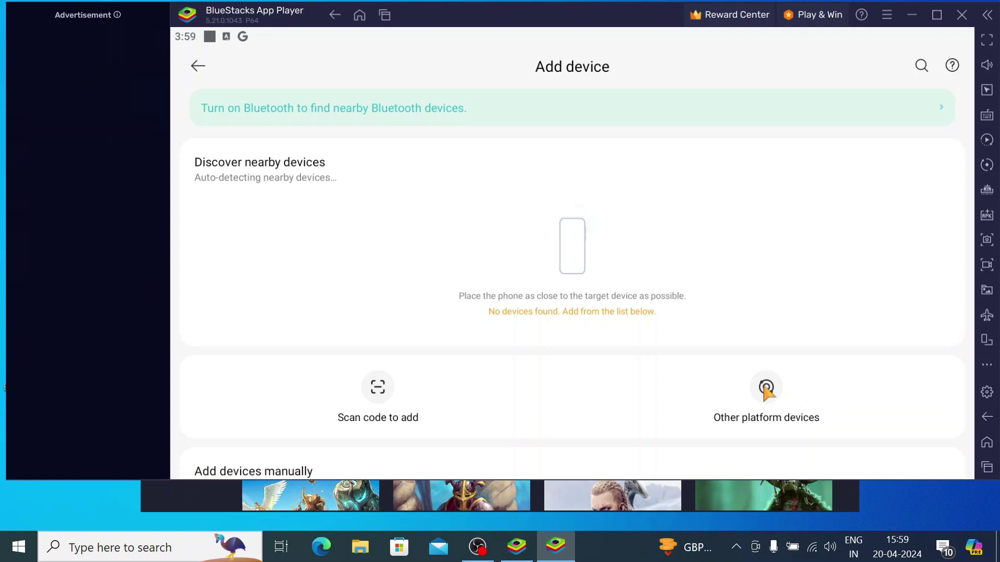
left_click(766, 389)
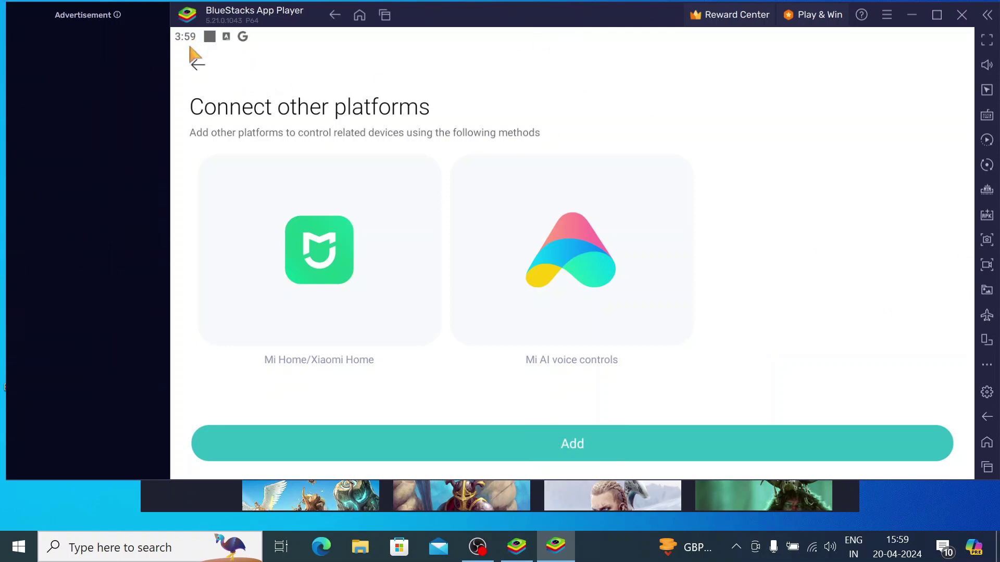
left_click(198, 64)
scroll(380, 280, "down", 4)
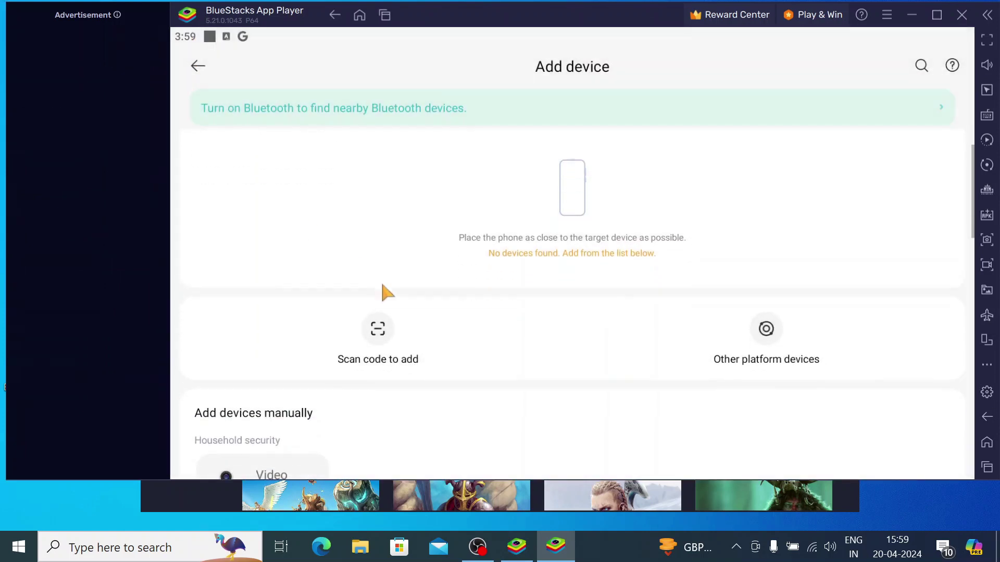
scroll(383, 286, "down", 3)
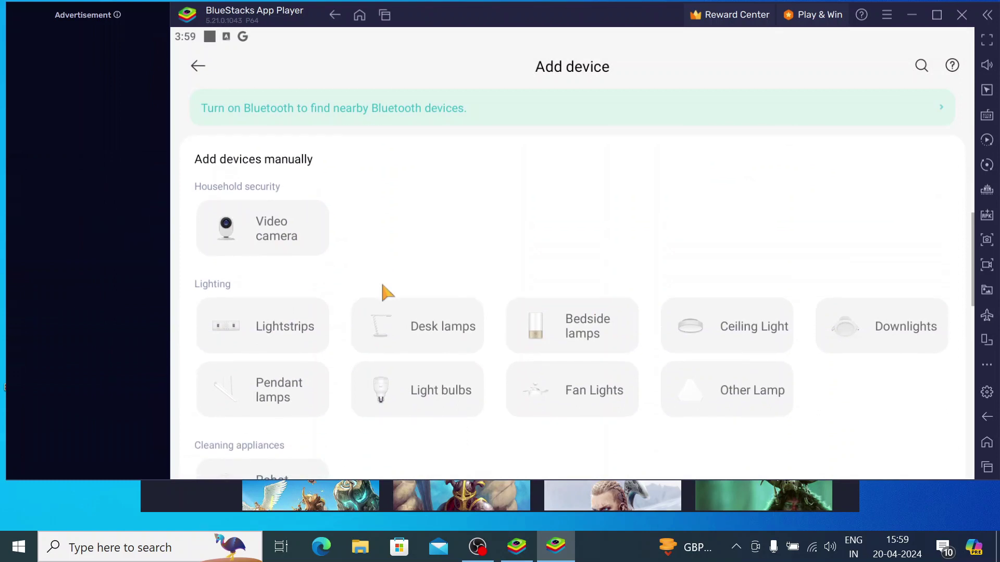
scroll(384, 287, "down", 3)
scroll(384, 291, "up", 5)
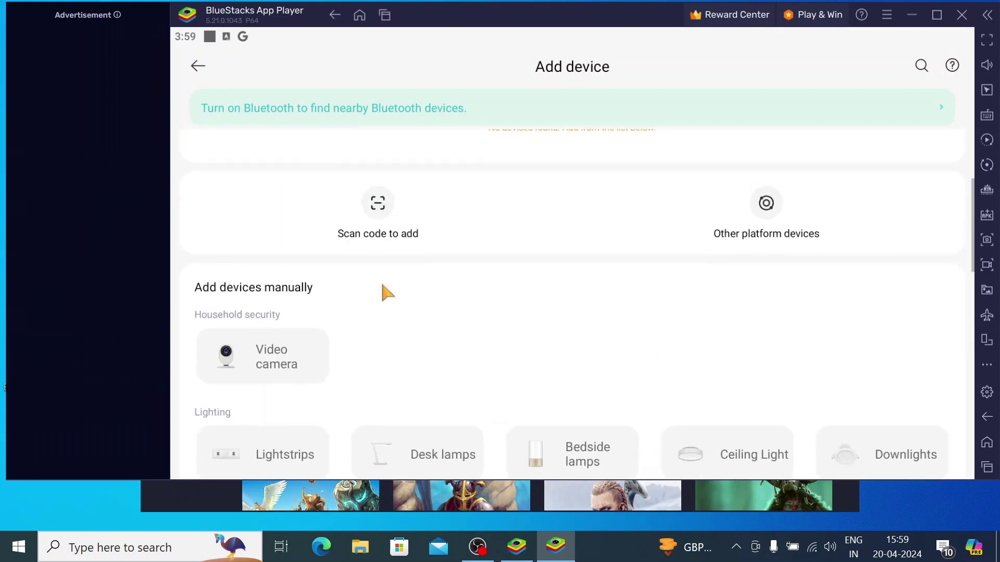
scroll(384, 290, "down", 2)
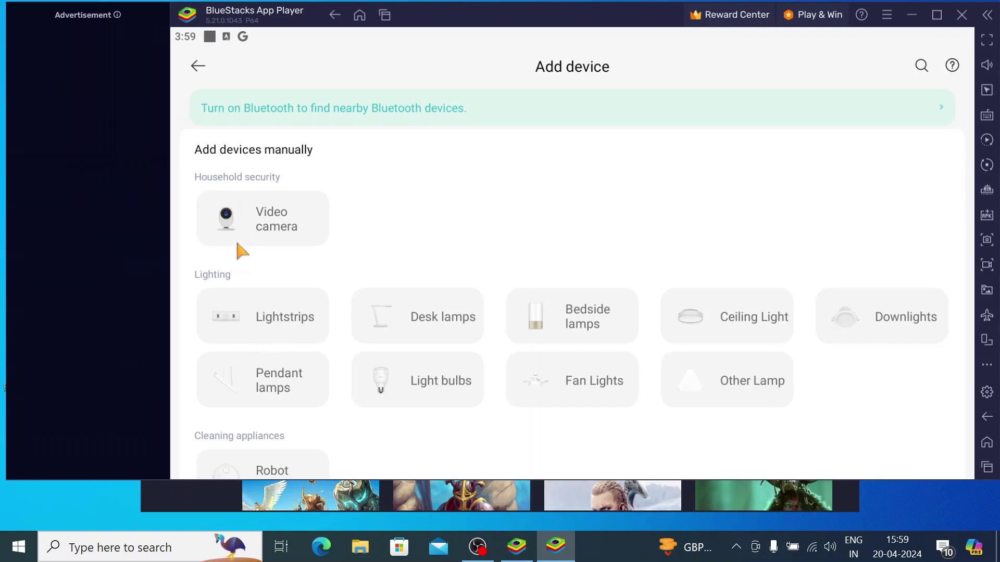
Pick Video camera, allow camera access, deny photos and files, and return to the Add device list
left_click(268, 227)
left_click(731, 285)
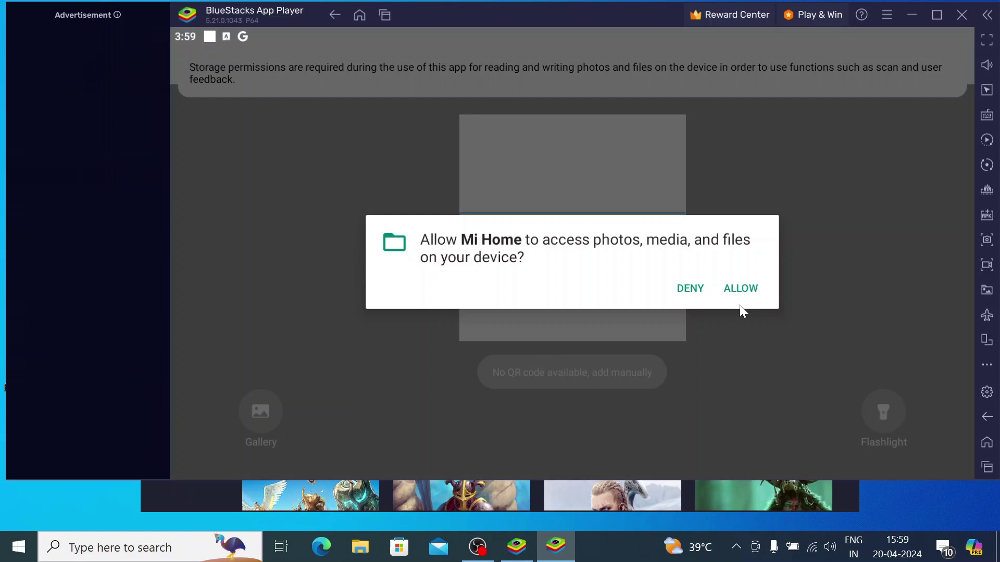
left_click(693, 295)
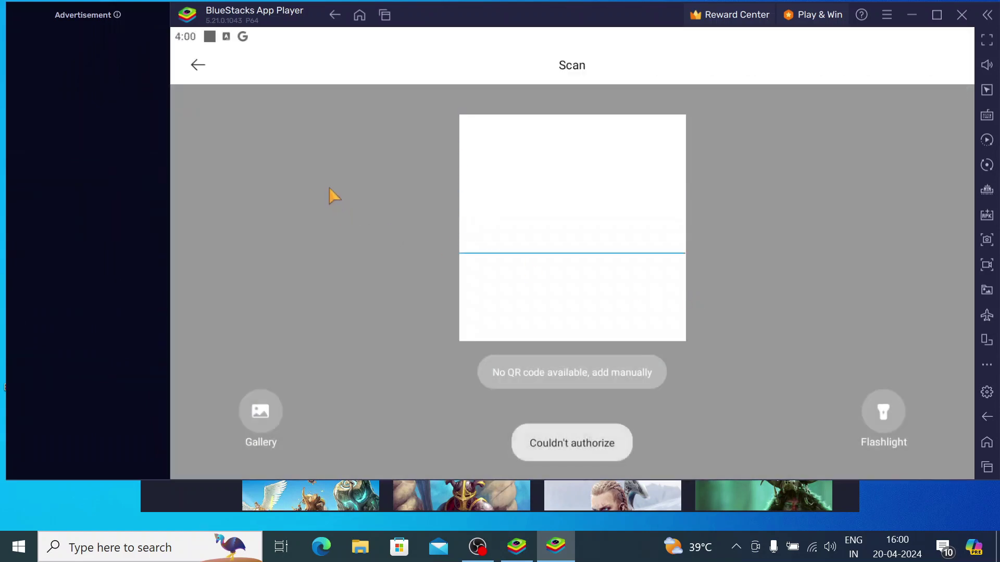
left_click(198, 66)
scroll(482, 270, "up", 5)
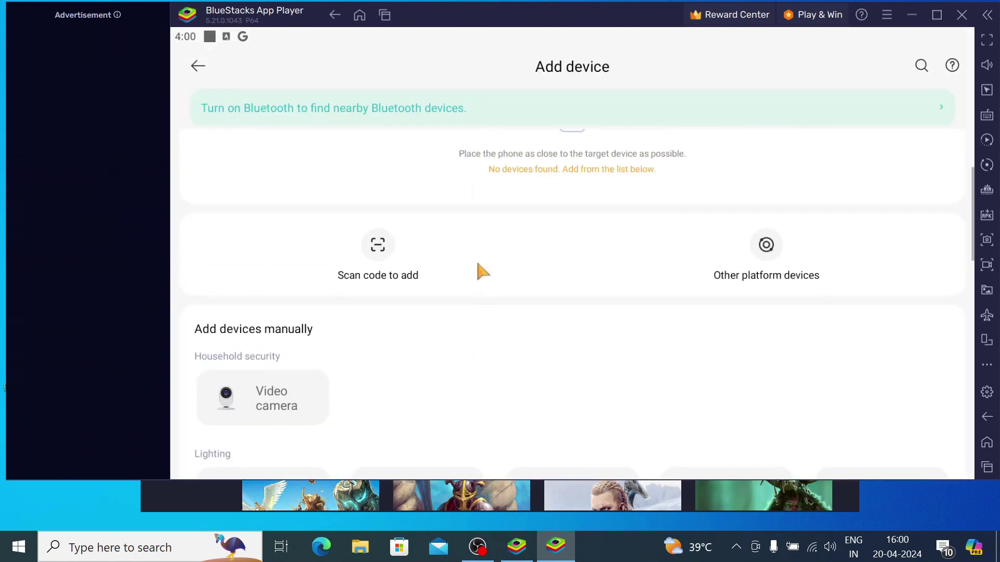